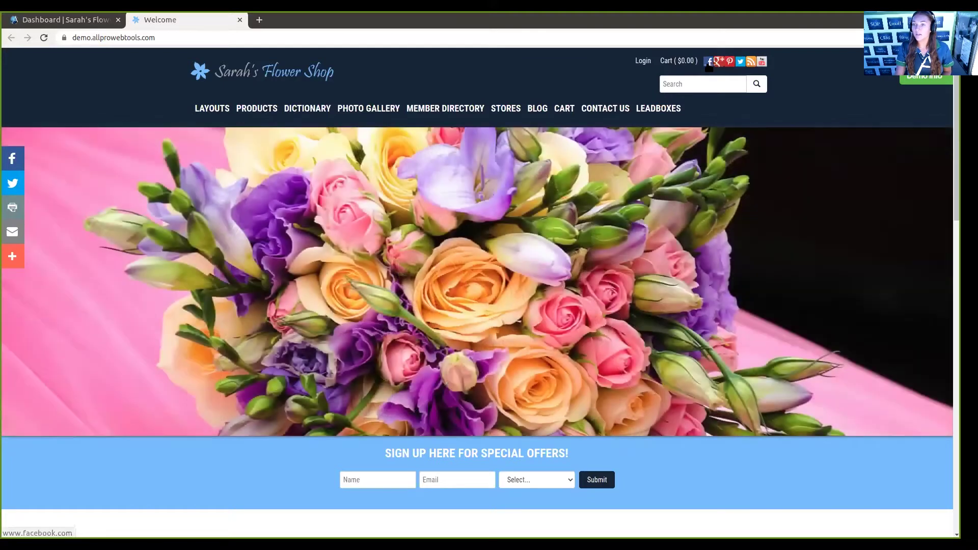
# Check the header Facebook link, then scroll down to the footer social icons.
pyautogui.click(708, 61)
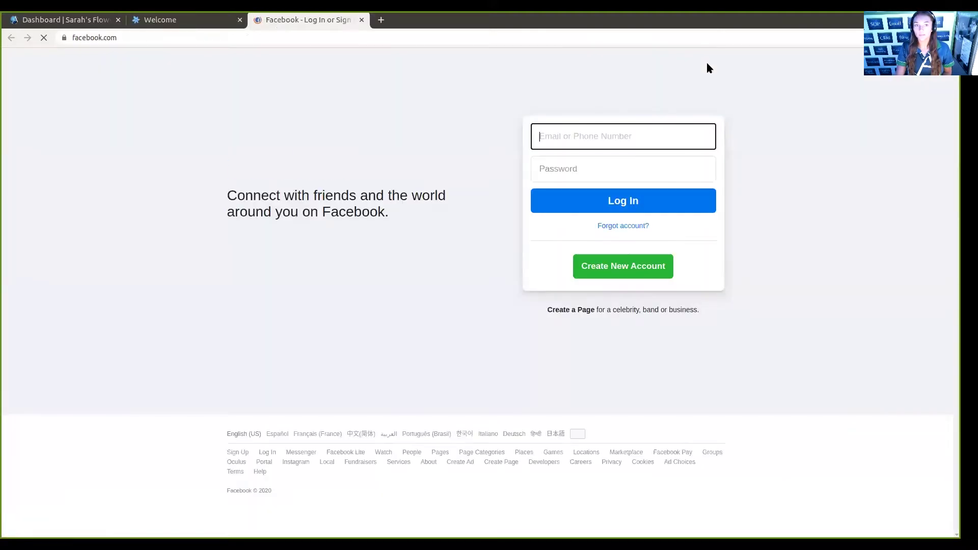
pyautogui.click(361, 20)
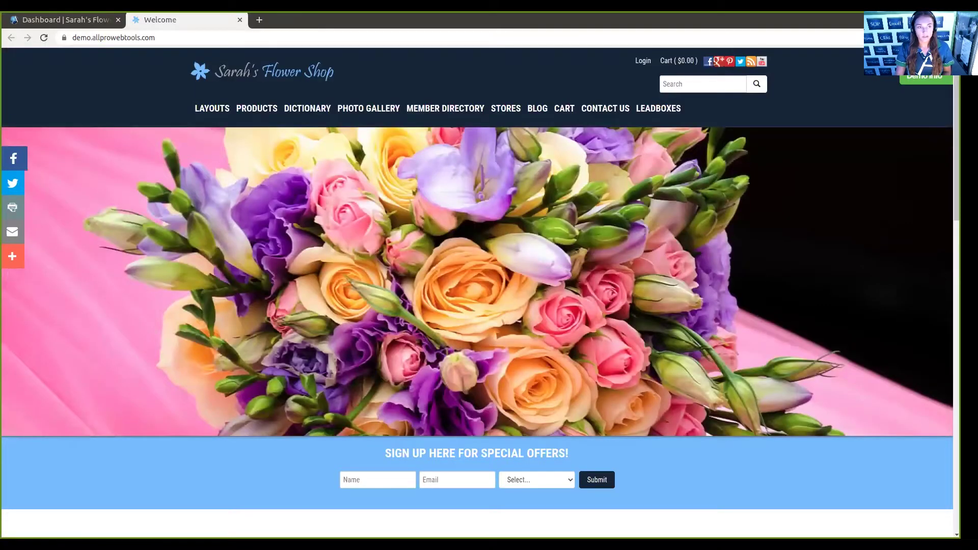
pyautogui.scroll(-6, 499, 315)
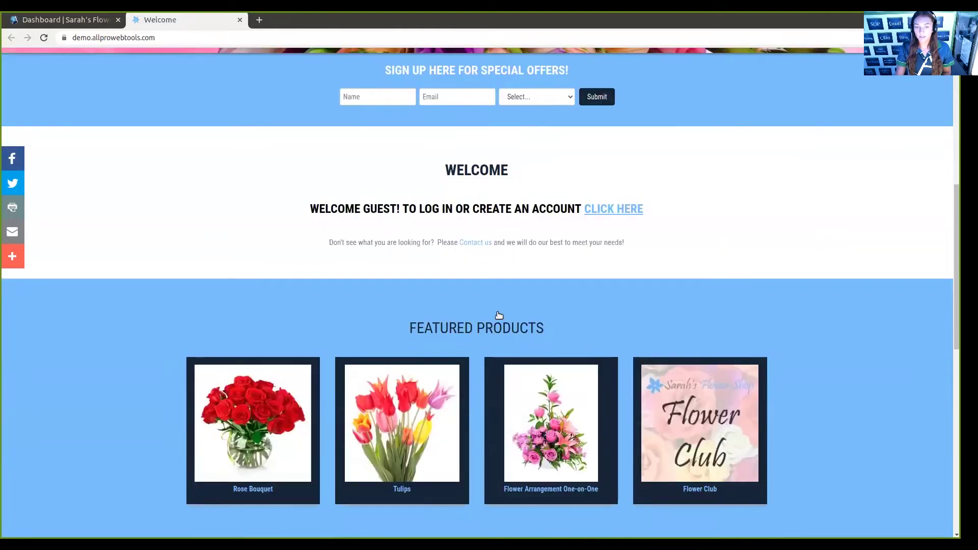
pyautogui.scroll(-10, 498, 315)
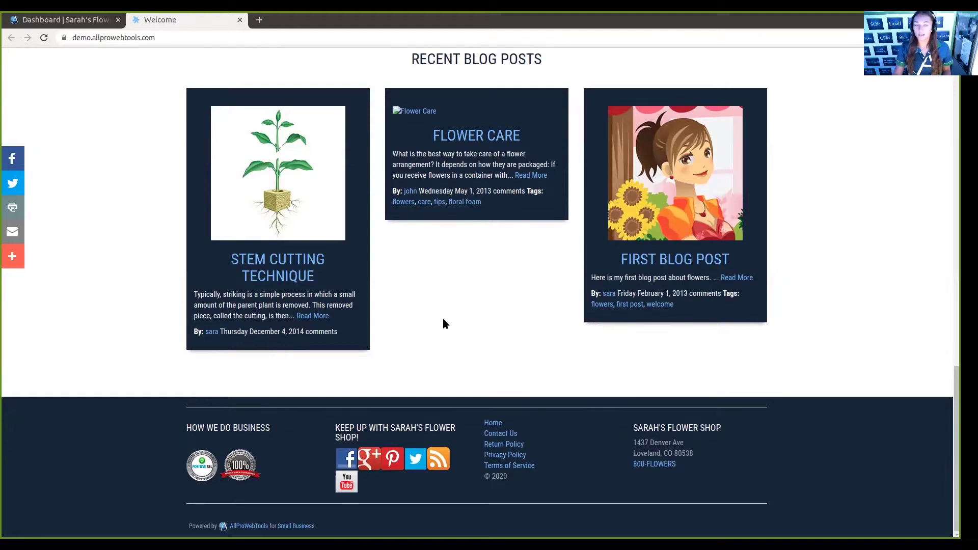
# In Website > Social Media Accounts, set Show Icons In Header to Hide.
pyautogui.click(53, 23)
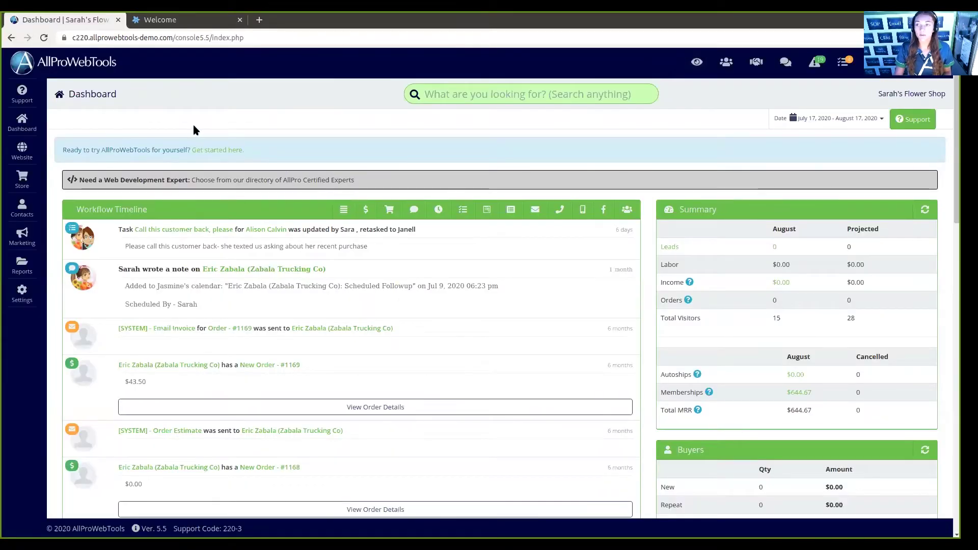
pyautogui.click(23, 149)
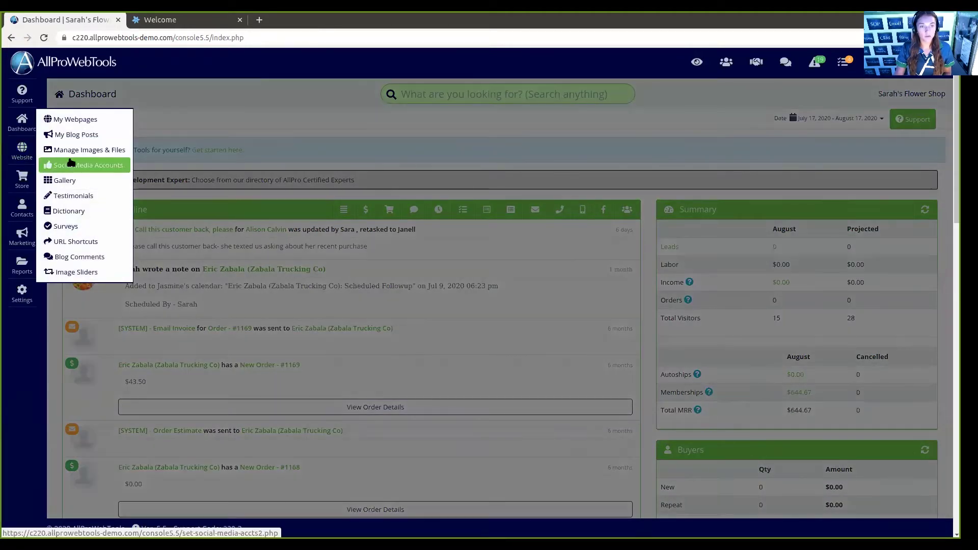
pyautogui.click(72, 164)
pyautogui.scroll(-2, 491, 367)
pyautogui.scroll(-2, 491, 367)
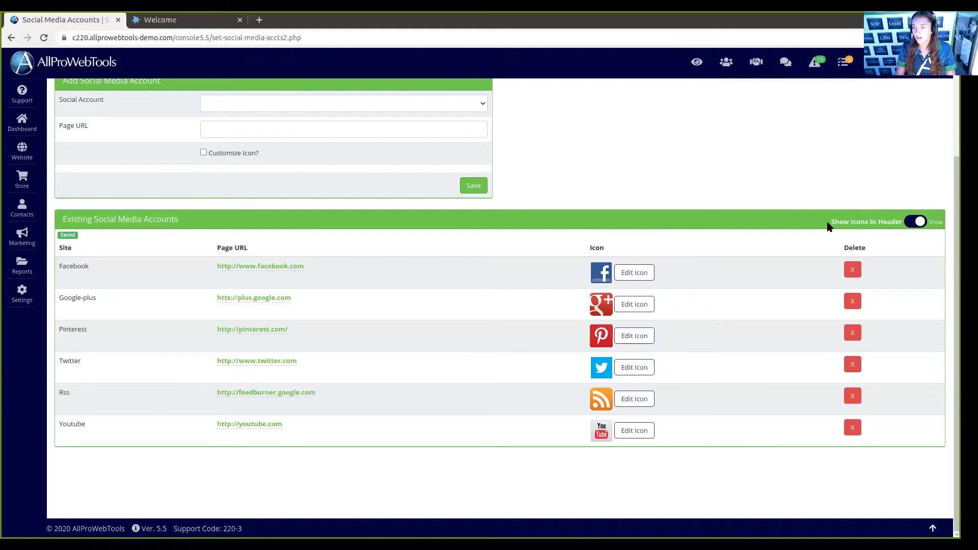
pyautogui.click(916, 223)
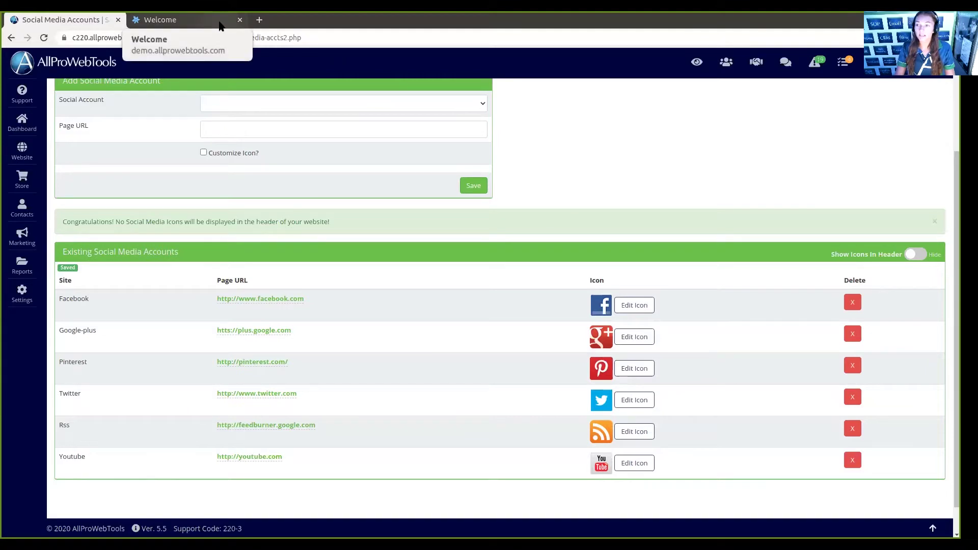
# Reload the live shop page to confirm the header icons are gone.
pyautogui.click(204, 20)
pyautogui.press('F5')
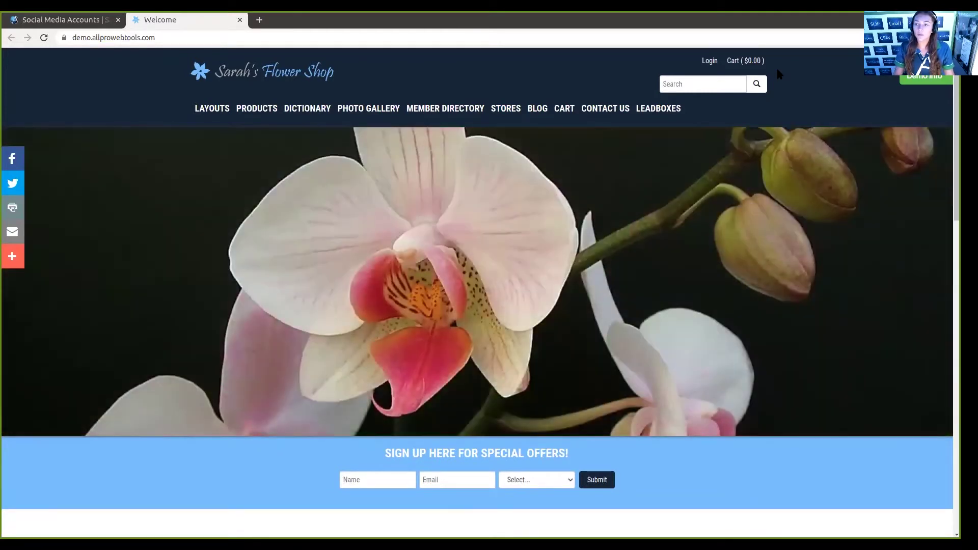
pyautogui.click(101, 26)
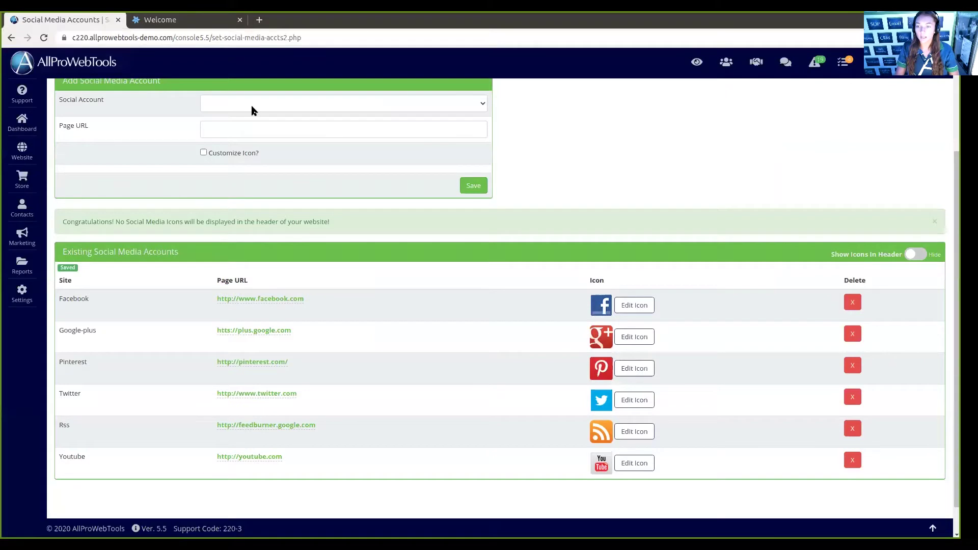
# Show header icons again and start a Blogger account with custom icon 45x45.jpeg.
pyautogui.click(919, 253)
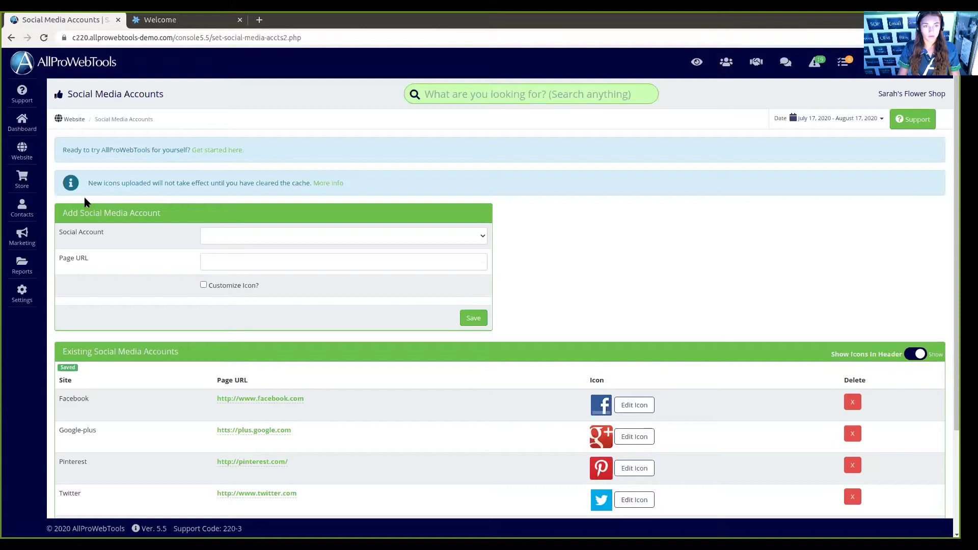
pyautogui.click(248, 237)
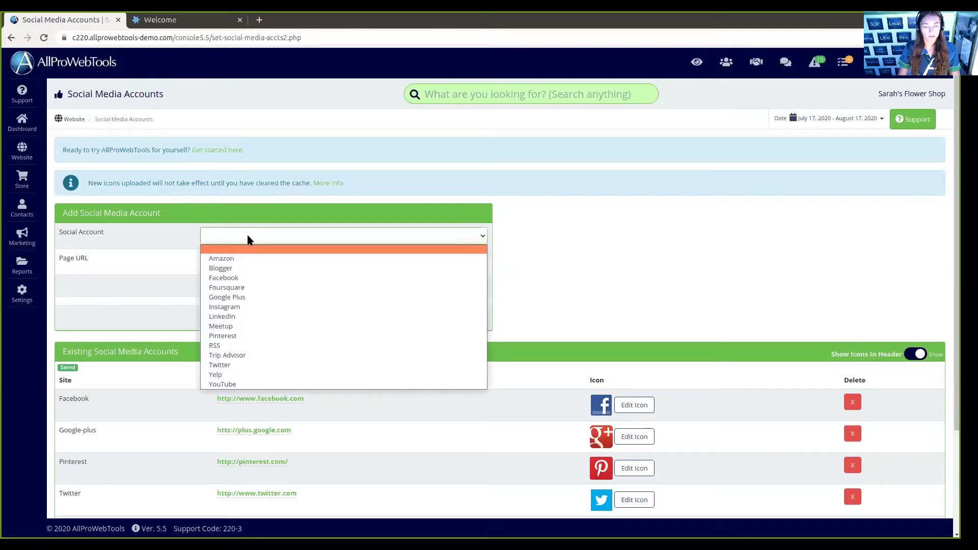
pyautogui.click(230, 268)
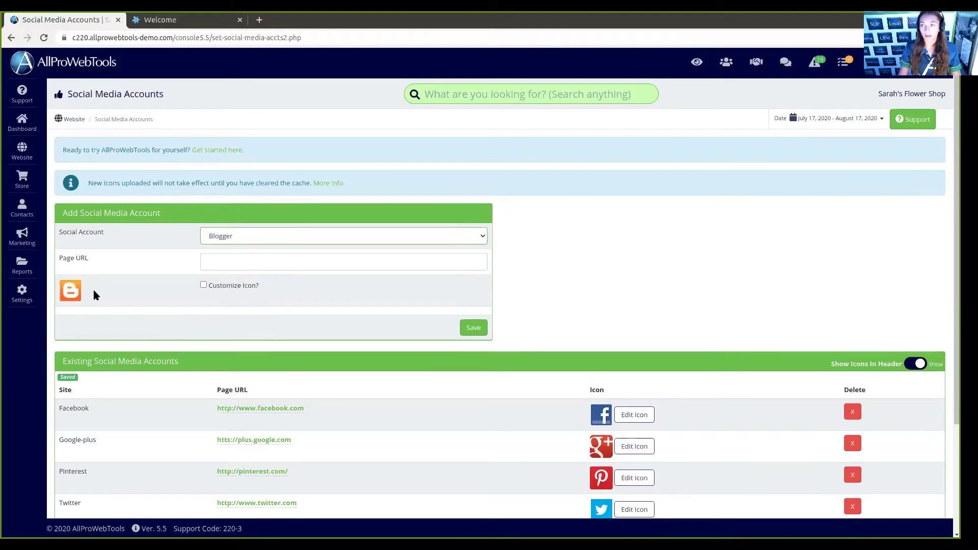
pyautogui.click(204, 286)
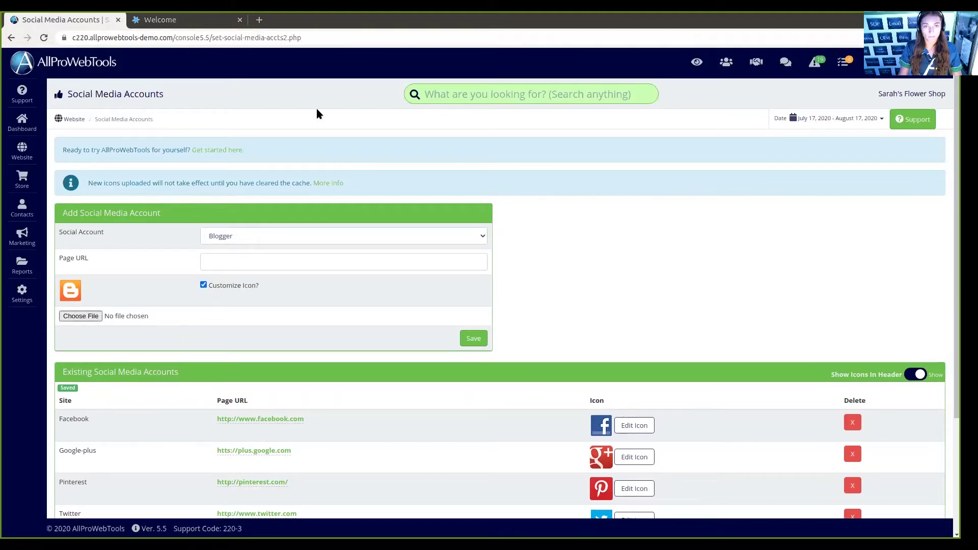
pyautogui.click(356, 97)
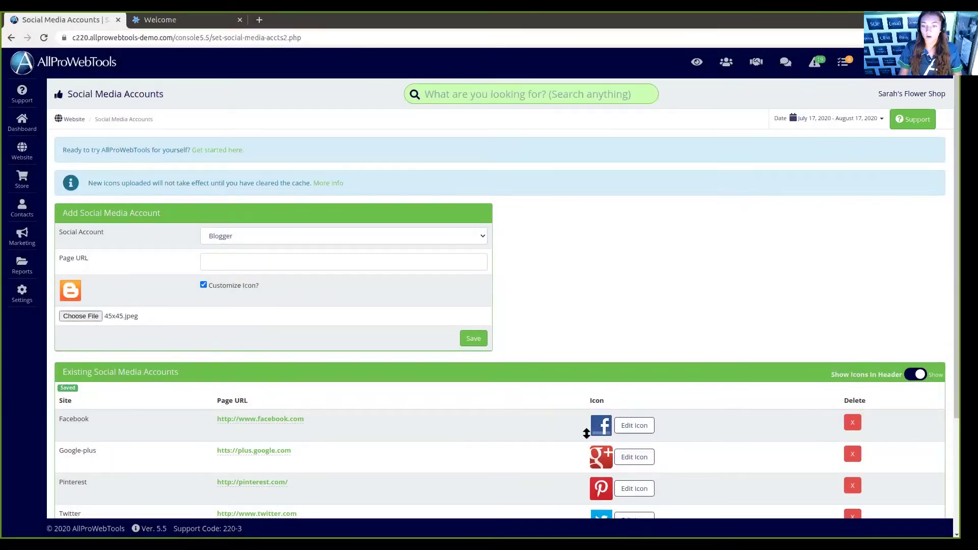
# Enter alignable.com as the Blogger page URL and save the account.
pyautogui.scroll(-1, 587, 430)
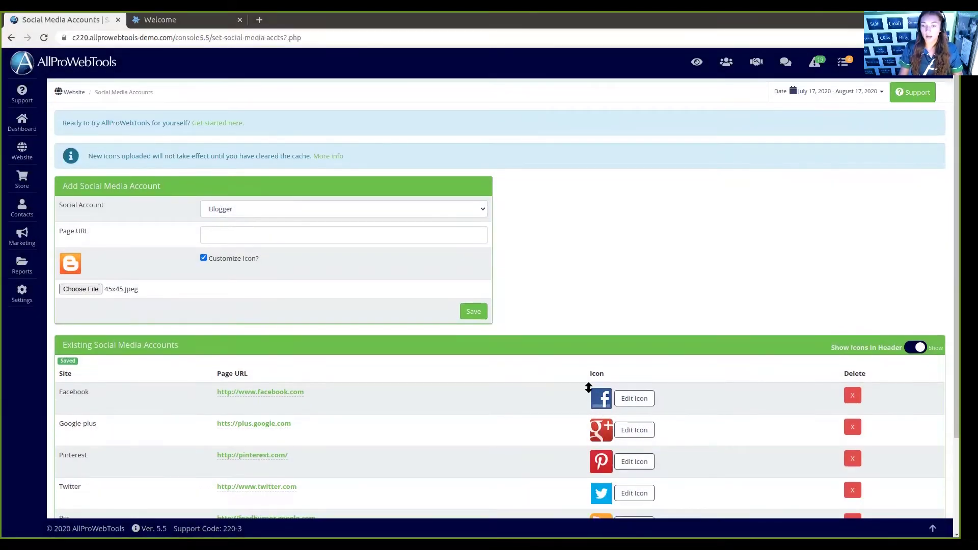
pyautogui.click(241, 232)
pyautogui.write('align')
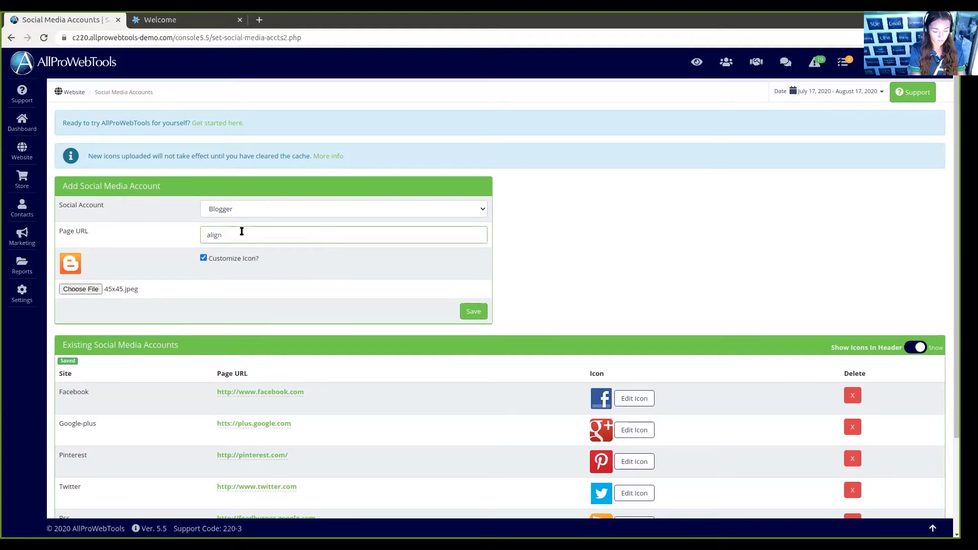
pyautogui.write('able.com')
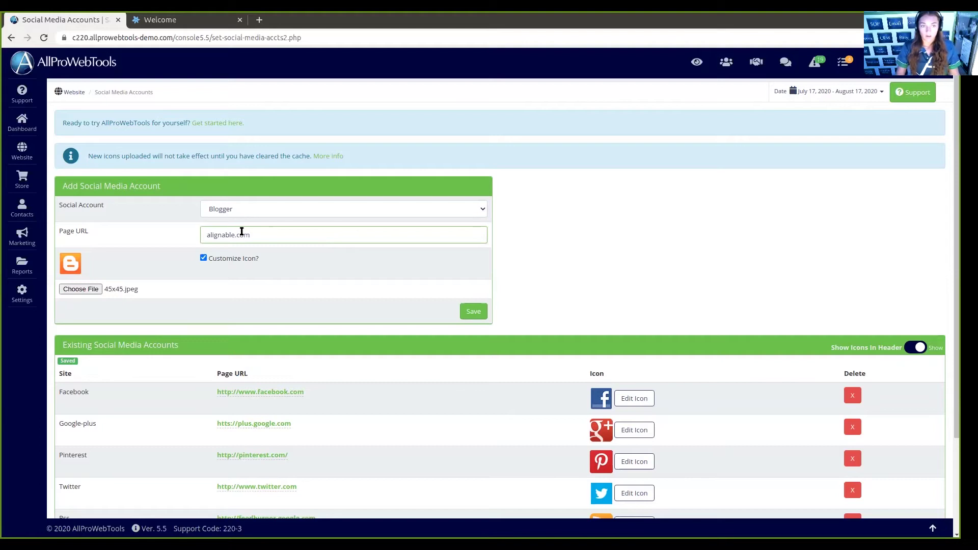
pyautogui.click(470, 315)
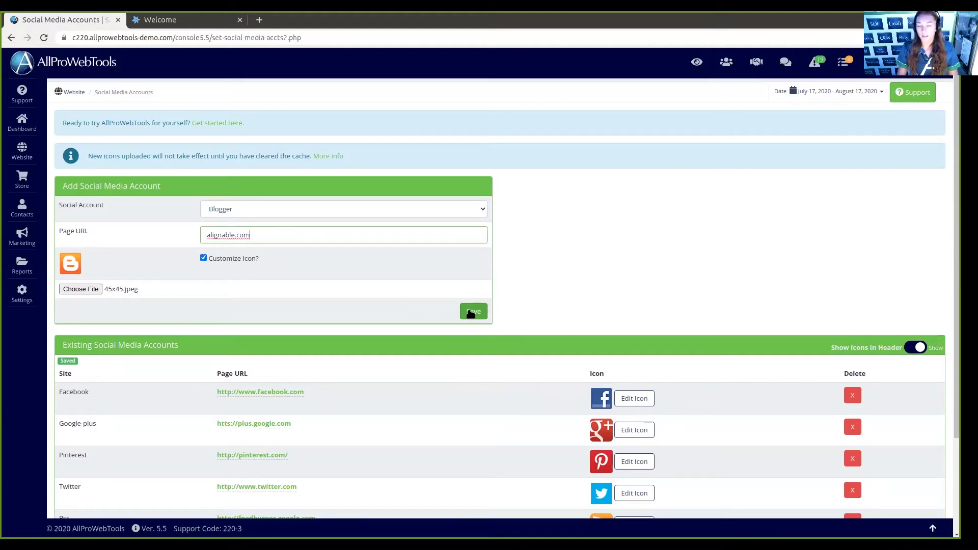
pyautogui.click(470, 315)
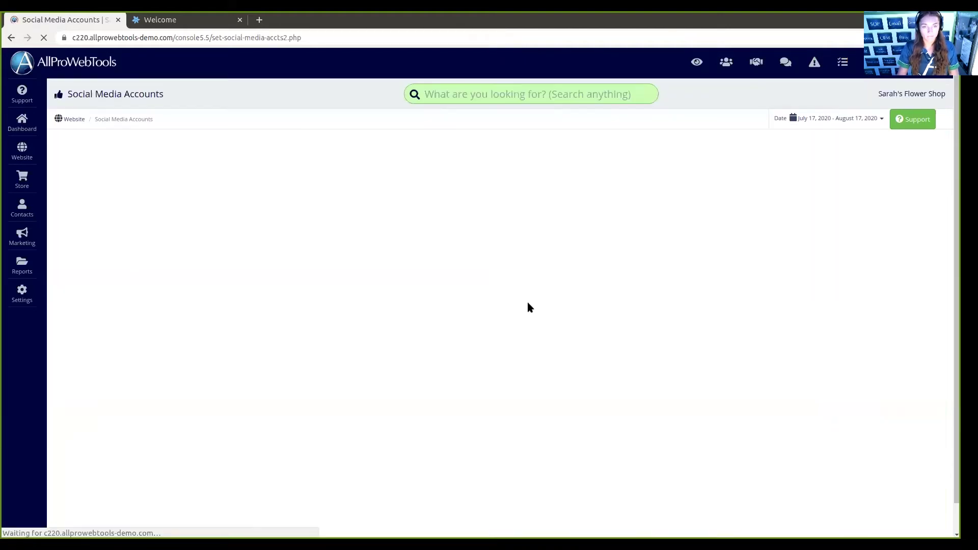
# Reload the live shop to confirm the new alignable.com header icon.
pyautogui.scroll(-3, 527, 305)
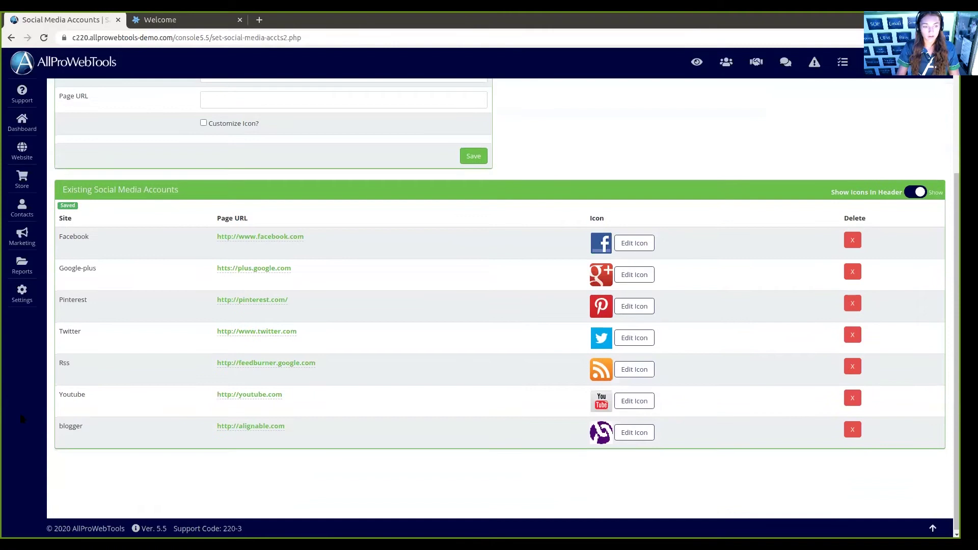
pyautogui.scroll(3, 725, 415)
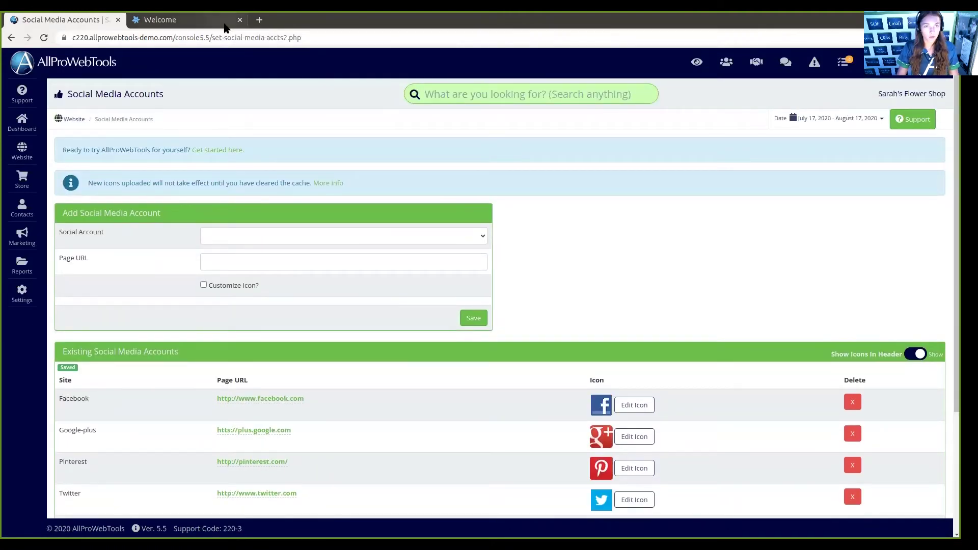
pyautogui.click(199, 20)
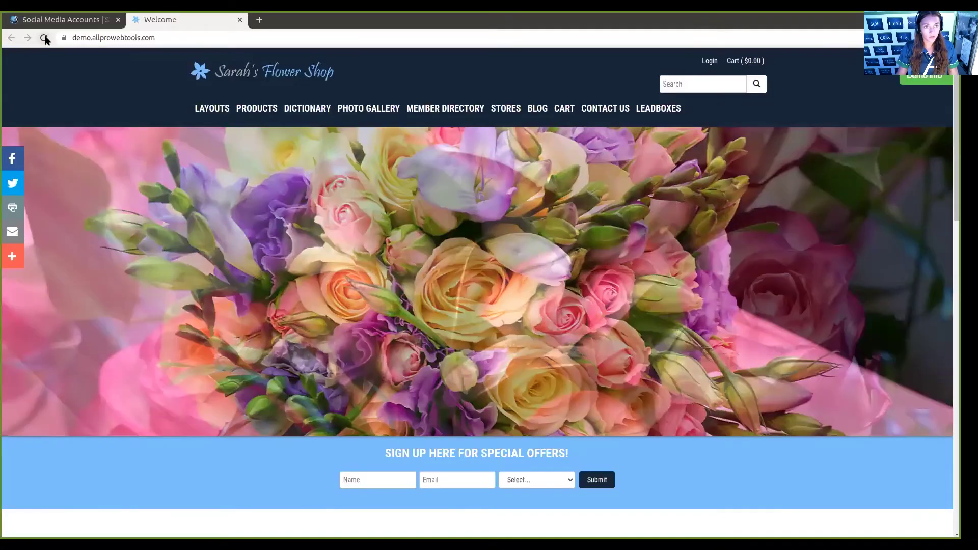
pyautogui.click(43, 38)
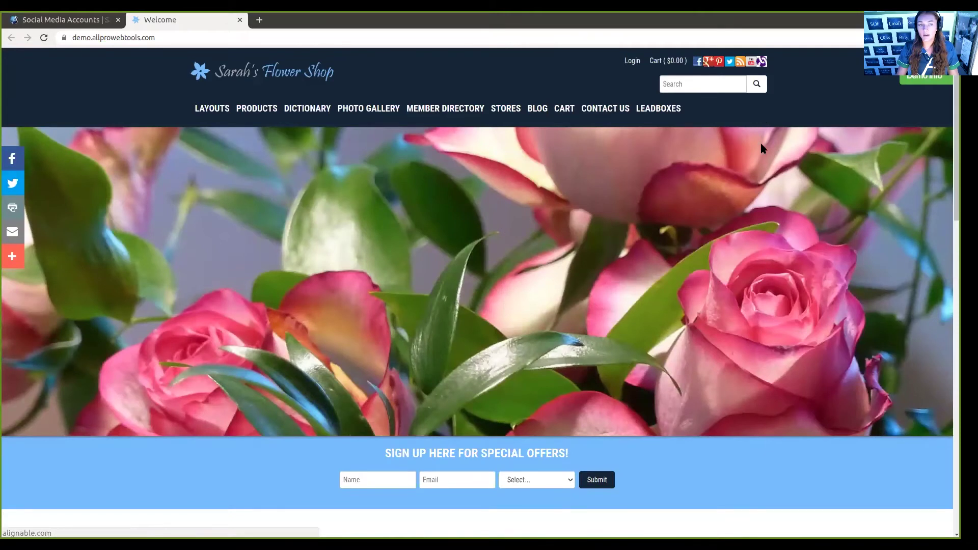
pyautogui.scroll(-14, 750, 233)
pyautogui.scroll(-4, 726, 349)
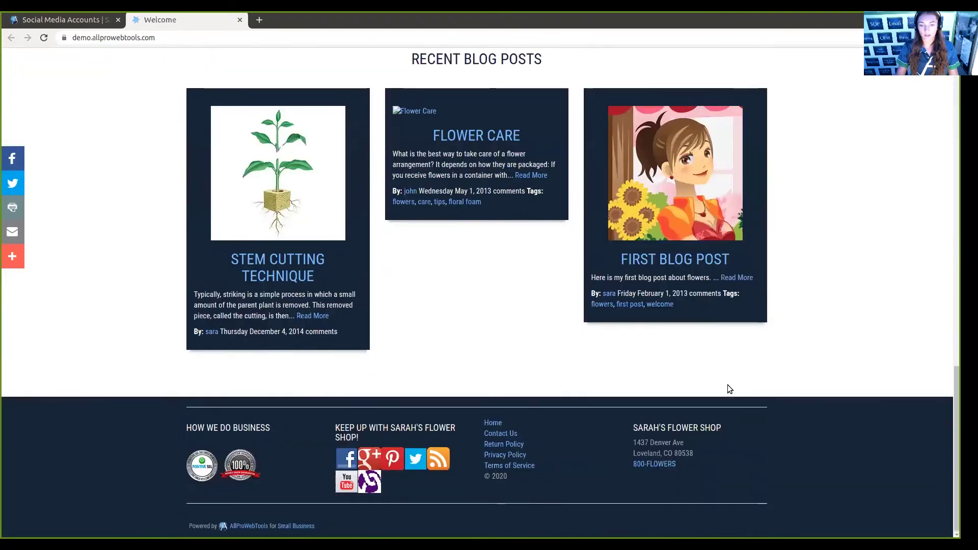
pyautogui.scroll(4, 417, 478)
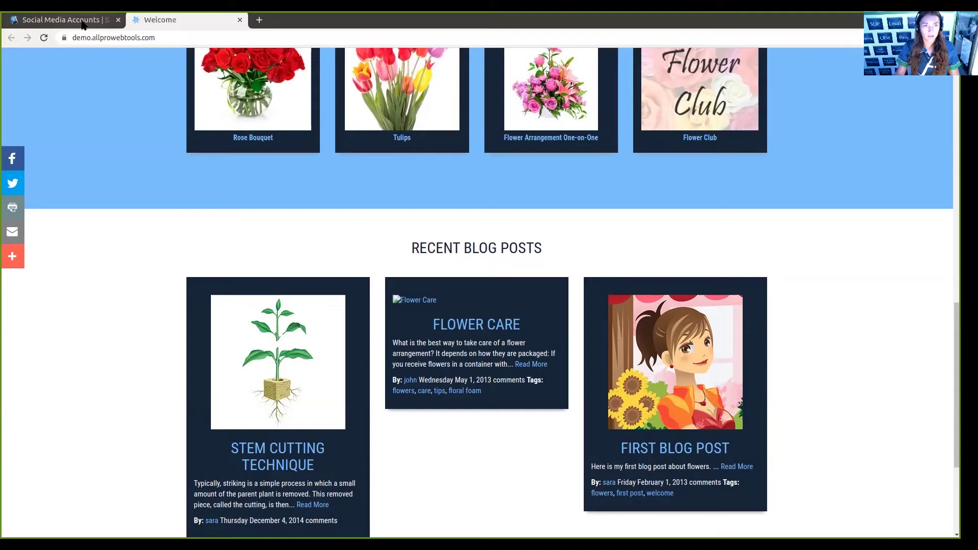
pyautogui.click(62, 19)
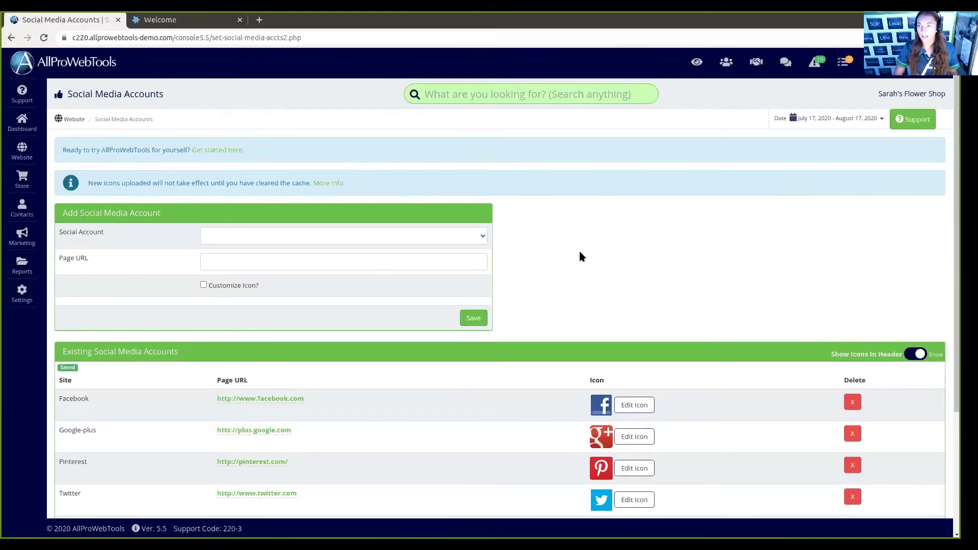
# Set Social Sidebar to Hide in Website settings, save, and view the live site.
pyautogui.click(22, 293)
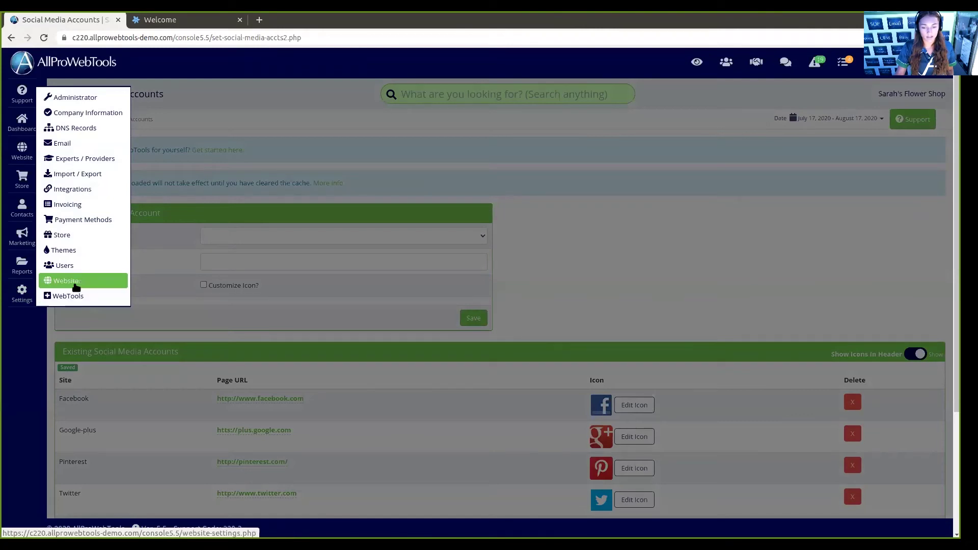
pyautogui.click(76, 289)
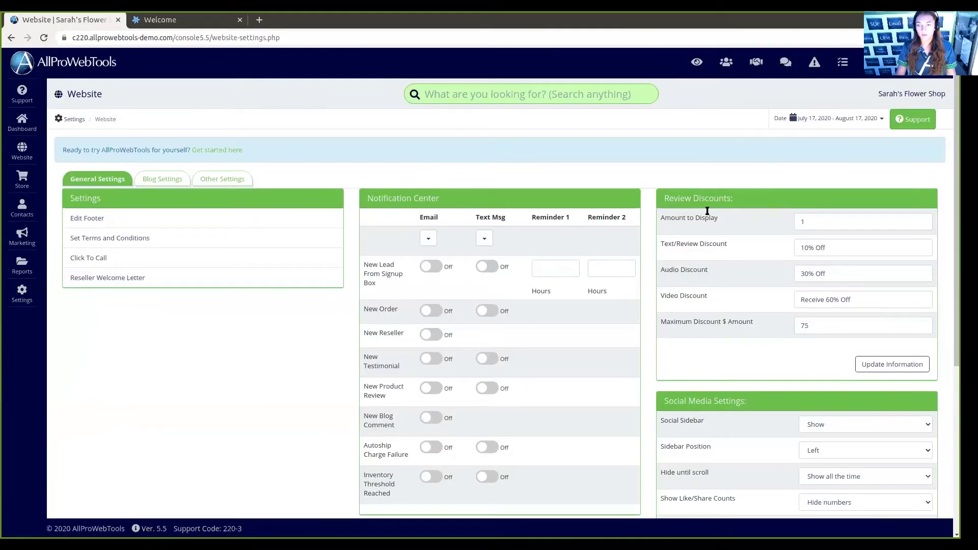
pyautogui.scroll(-2, 704, 211)
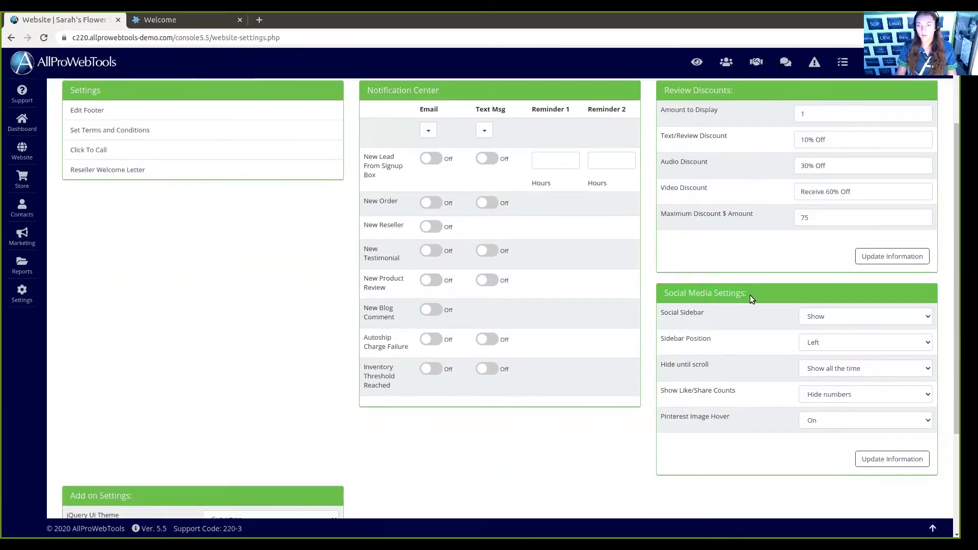
pyautogui.scroll(-1, 754, 297)
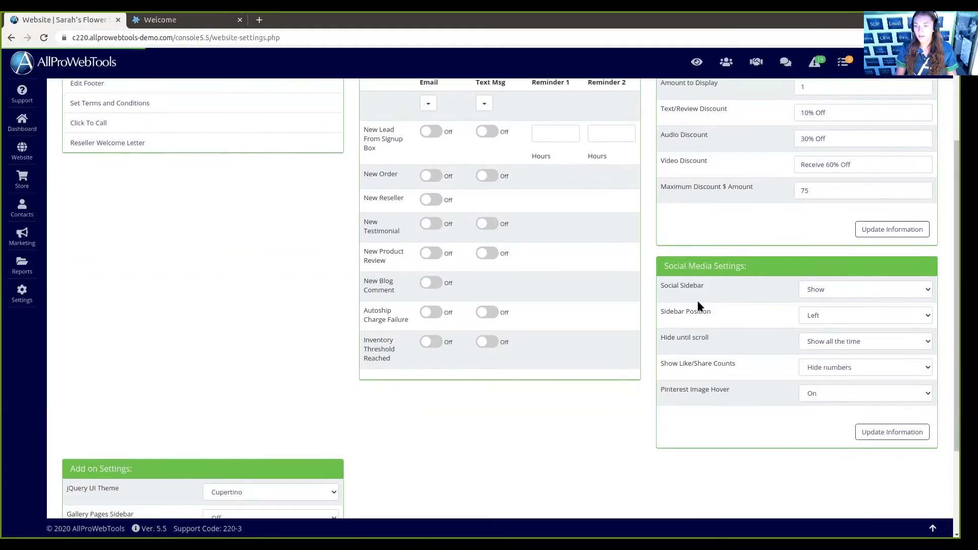
pyautogui.click(801, 287)
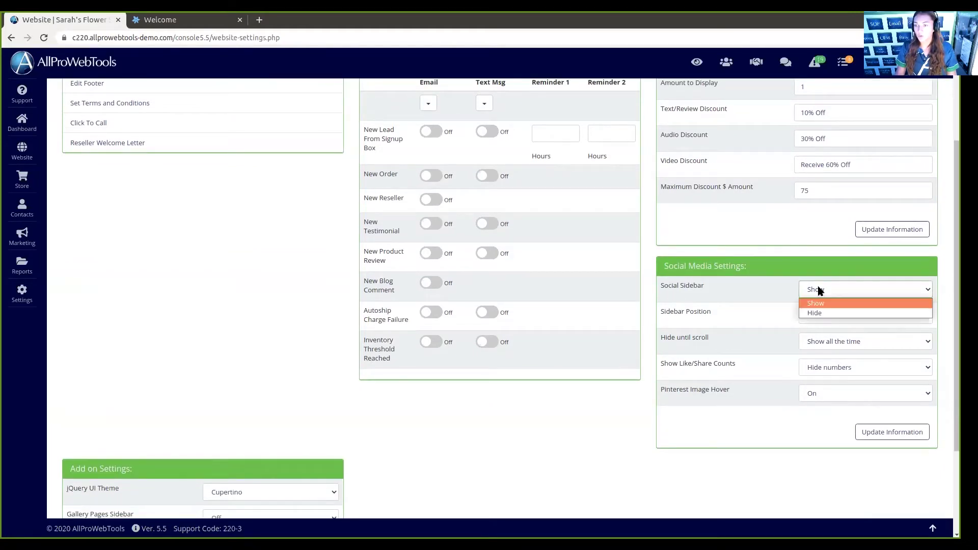
pyautogui.click(830, 314)
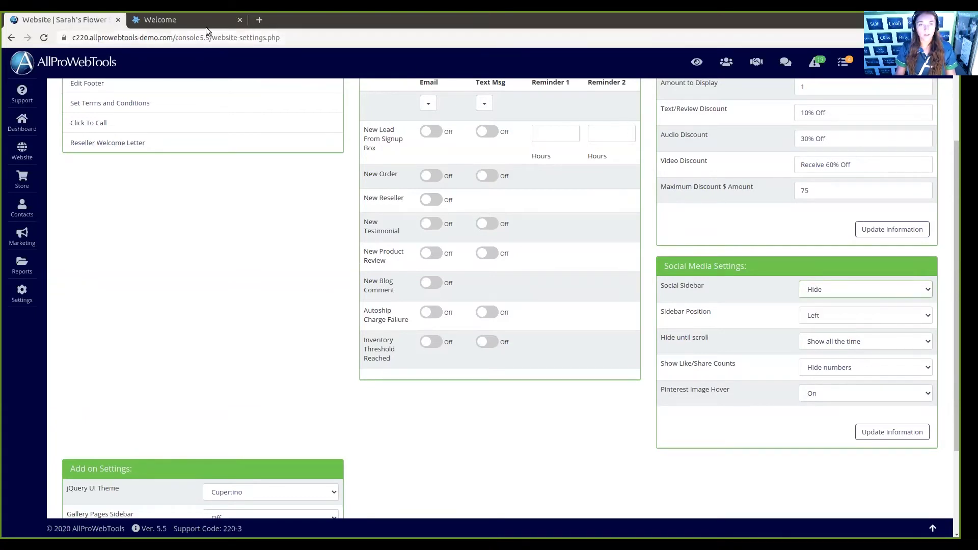
pyautogui.click(899, 439)
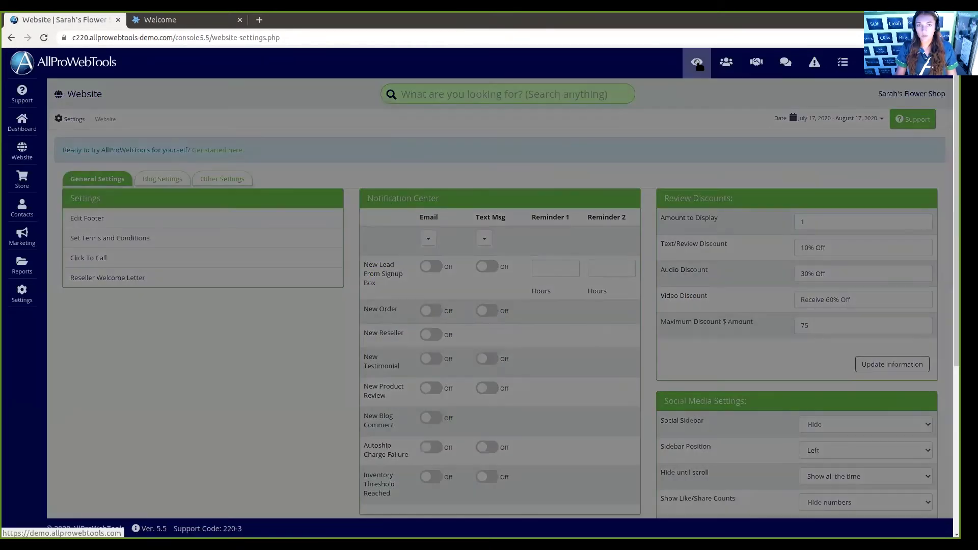
pyautogui.click(697, 63)
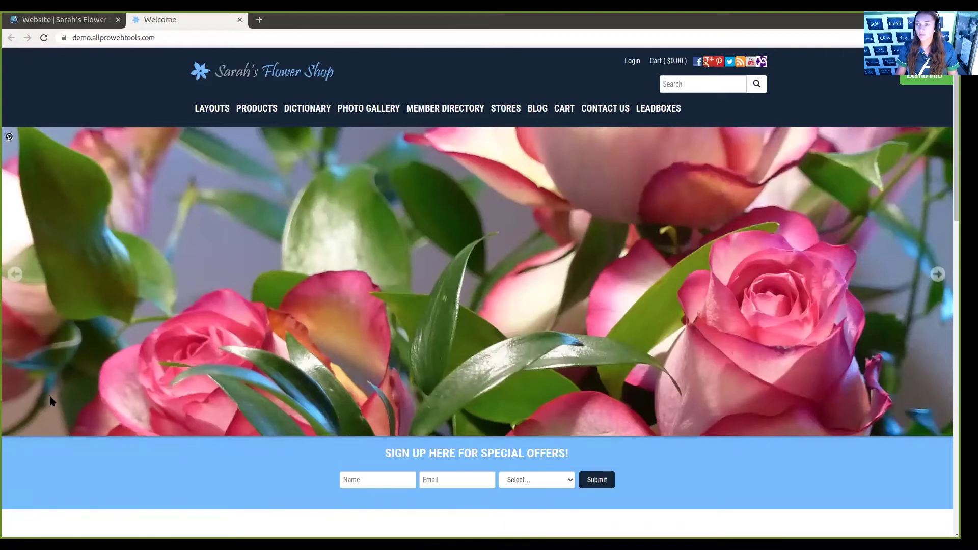
pyautogui.click(63, 20)
# Set Social Sidebar to Show with position Right, save, and reload the live shop.
pyautogui.click(839, 428)
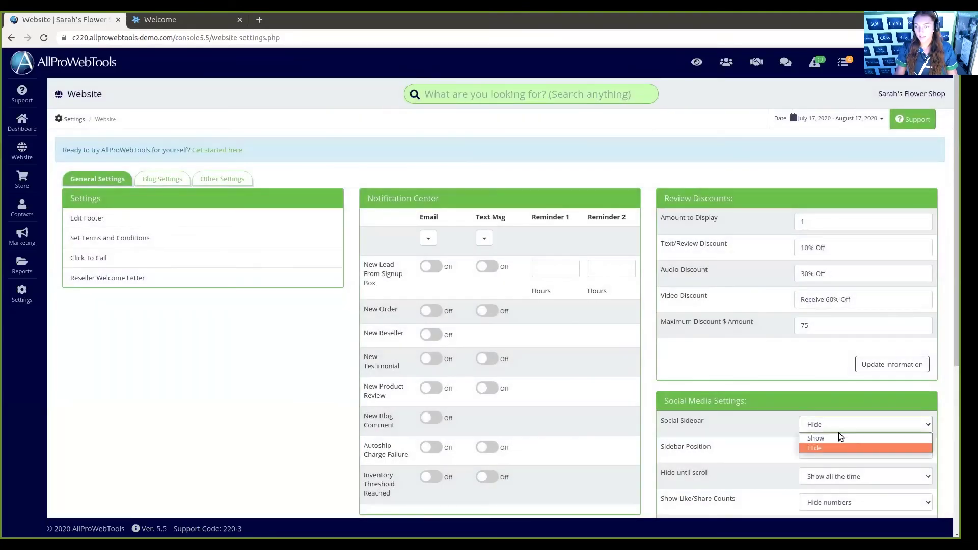
pyautogui.click(838, 437)
pyautogui.scroll(-2, 821, 406)
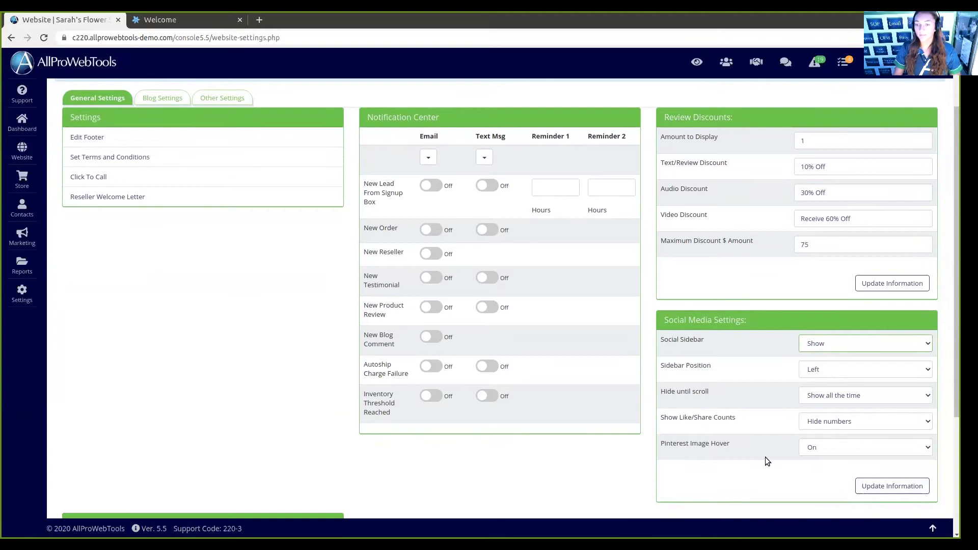
pyautogui.click(817, 375)
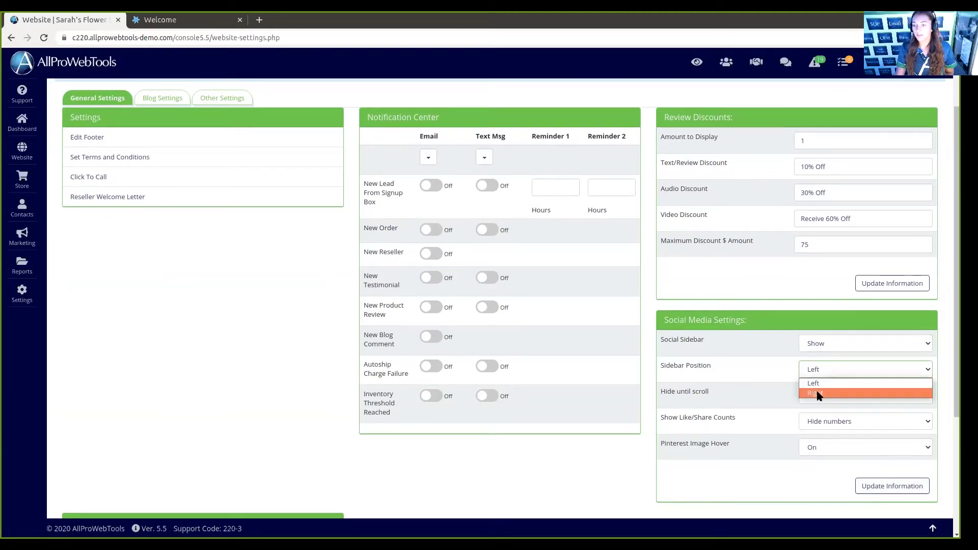
pyautogui.click(817, 393)
pyautogui.click(869, 488)
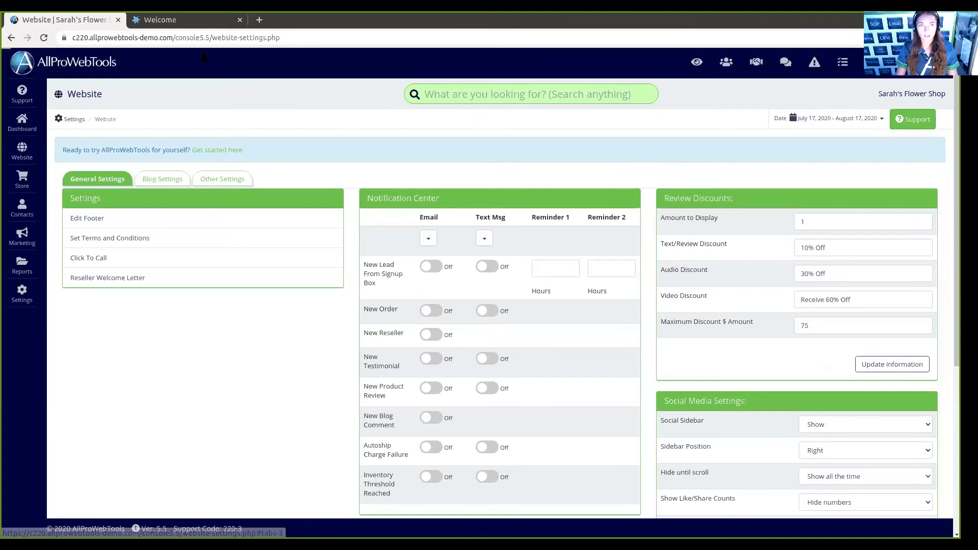
pyautogui.click(194, 23)
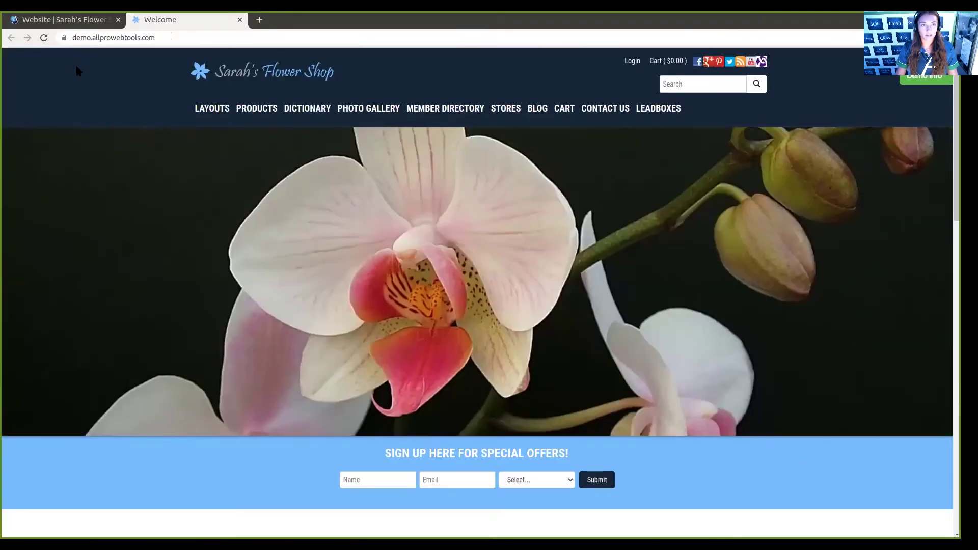
pyautogui.click(45, 37)
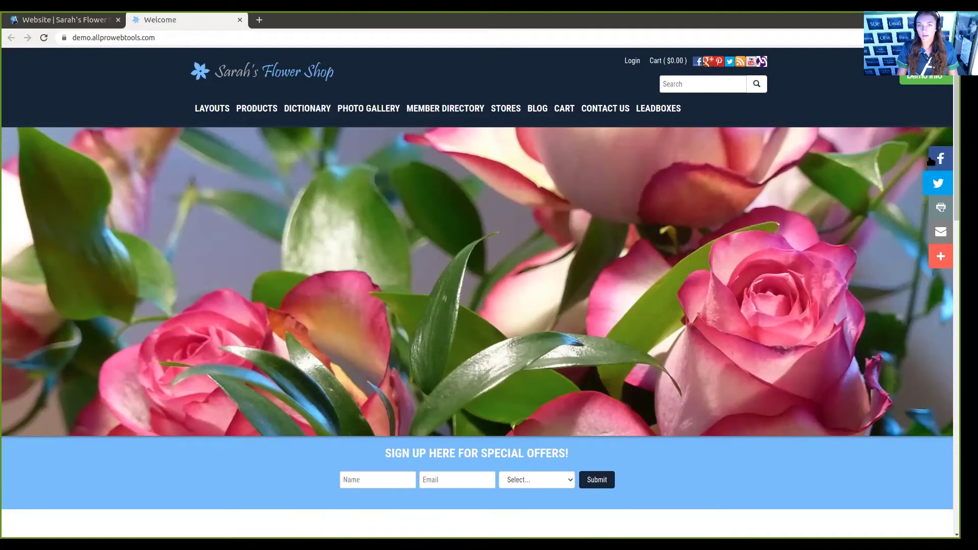
# In Website settings, set Show Like/Share Counts to show the numbers.
pyautogui.click(100, 21)
pyautogui.scroll(-3, 780, 357)
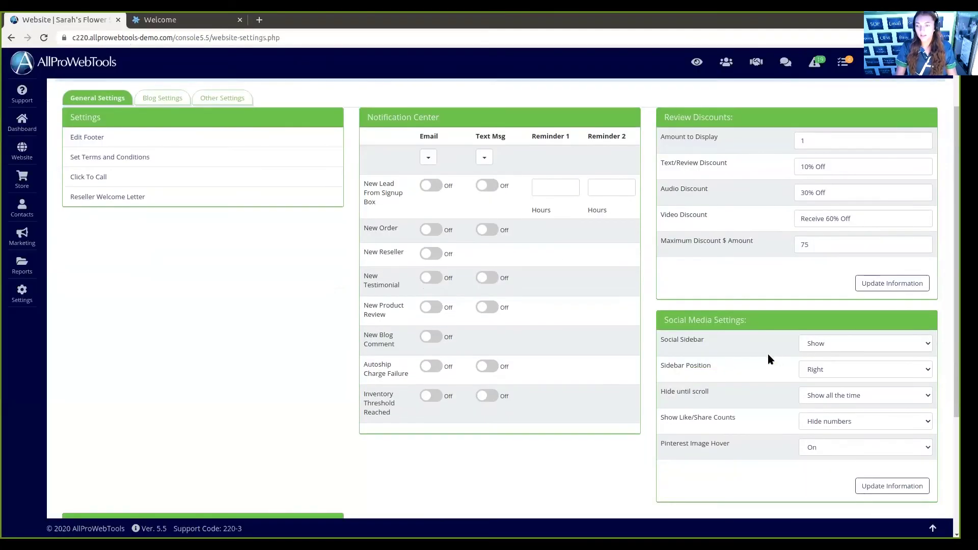
pyautogui.scroll(-2, 764, 354)
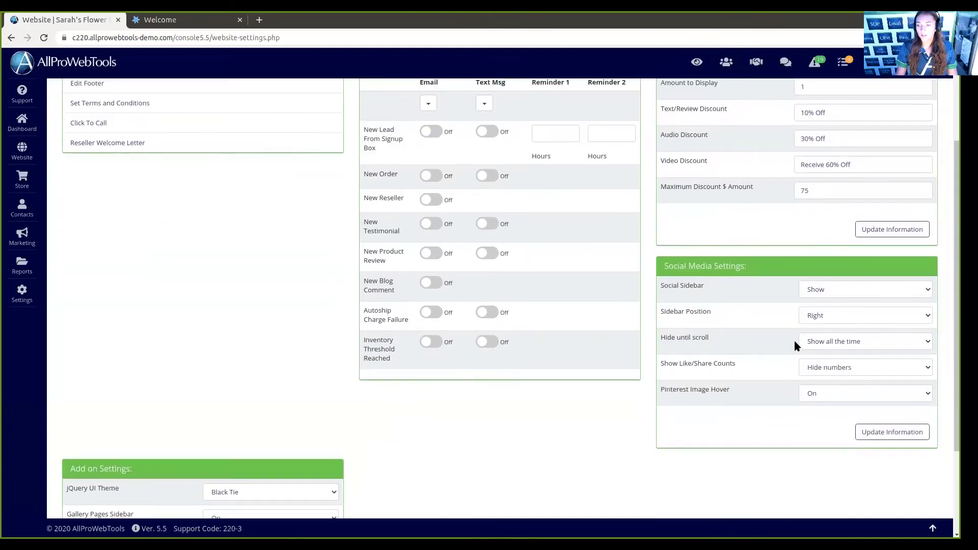
pyautogui.click(820, 344)
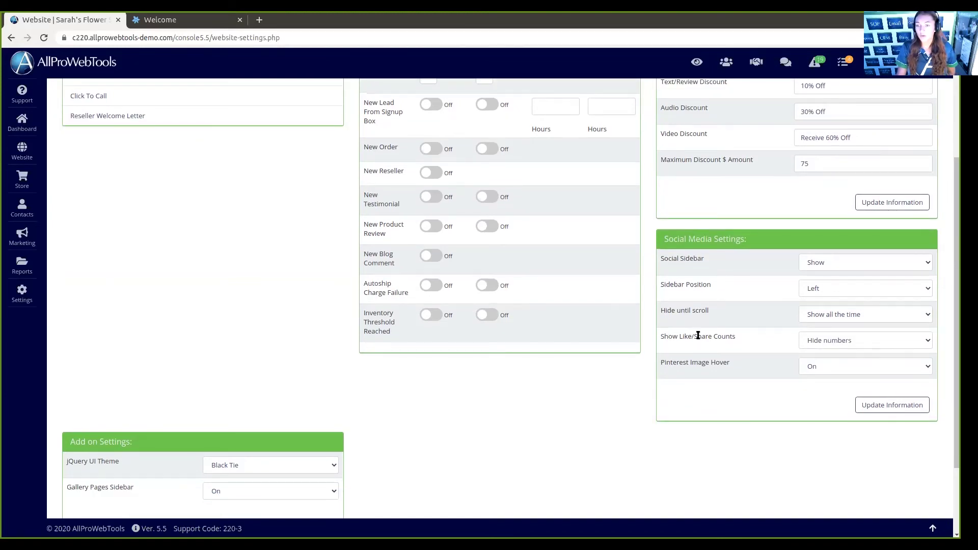
pyautogui.click(825, 345)
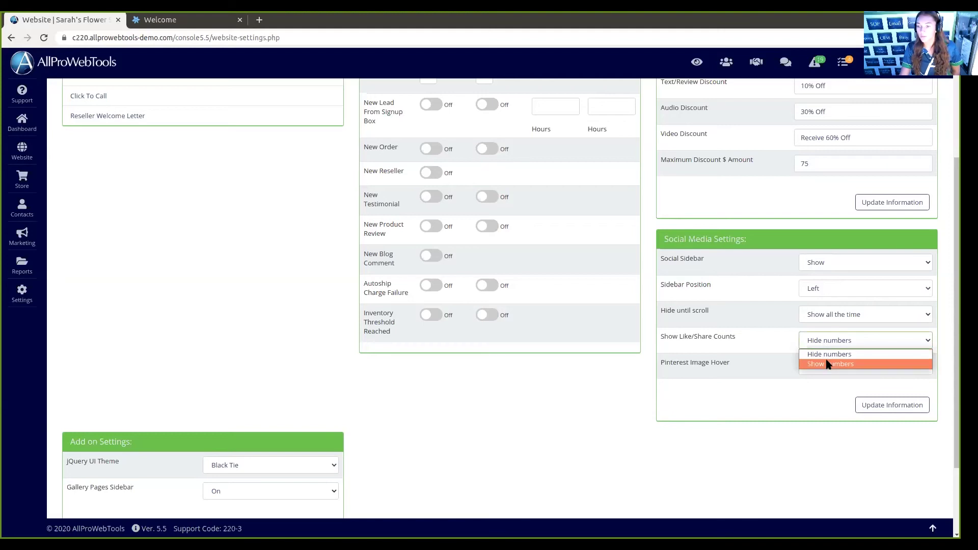
pyautogui.click(827, 365)
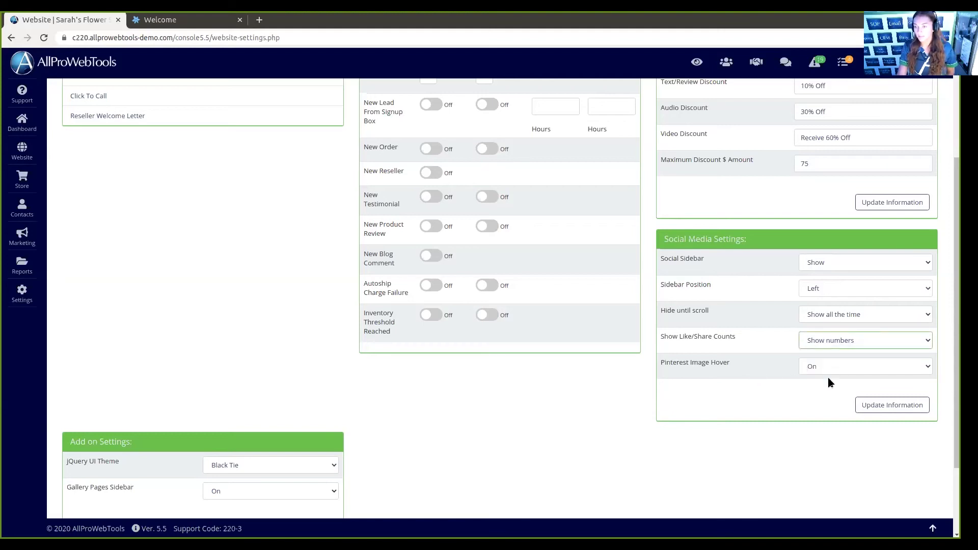
pyautogui.click(174, 19)
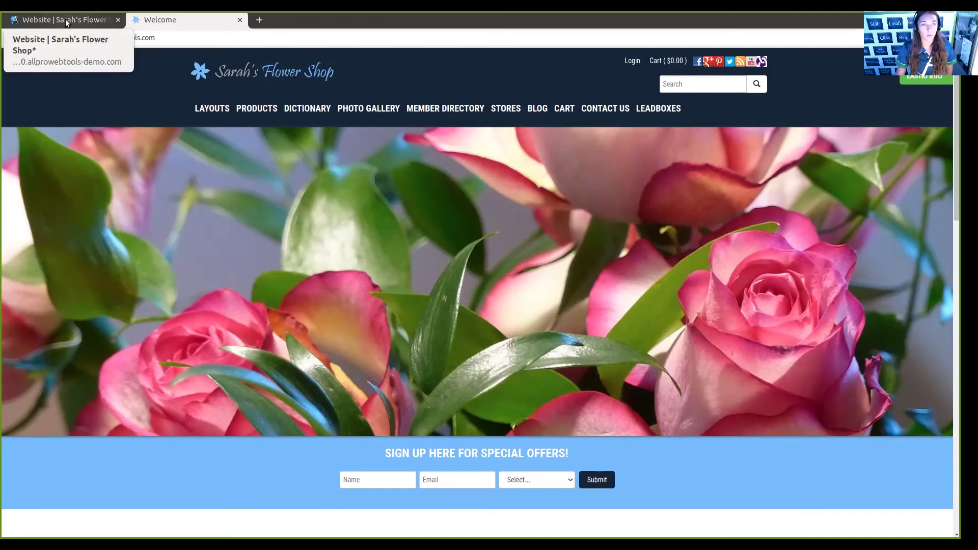
# Reopen Website settings, set Pinterest Image Hover to Off, and save.
pyautogui.click(65, 20)
pyautogui.click(30, 293)
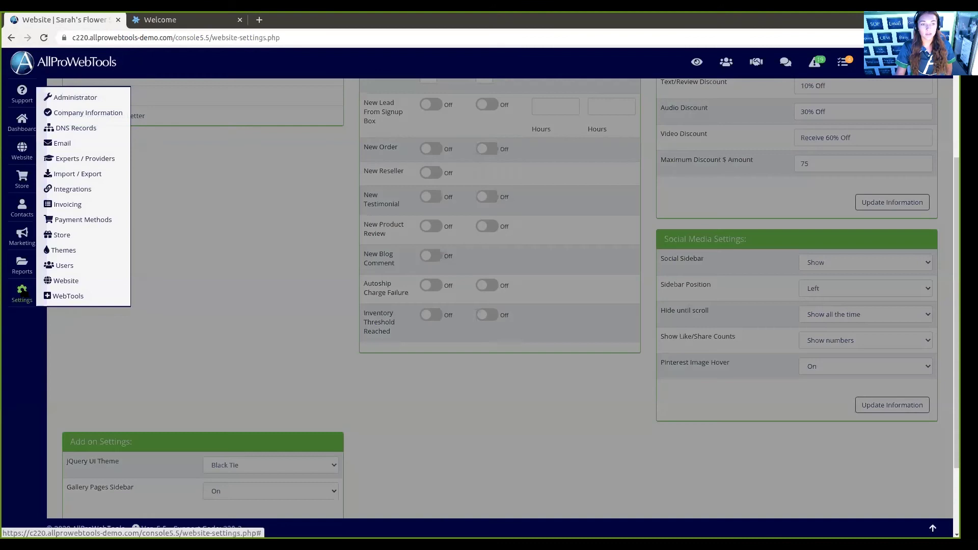
pyautogui.click(71, 281)
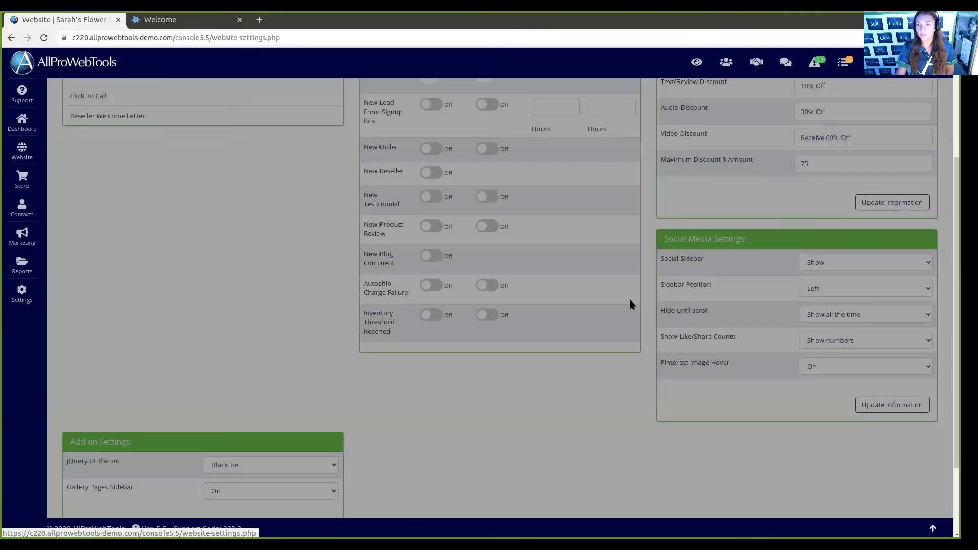
pyautogui.scroll(-1, 735, 312)
pyautogui.scroll(-1, 735, 318)
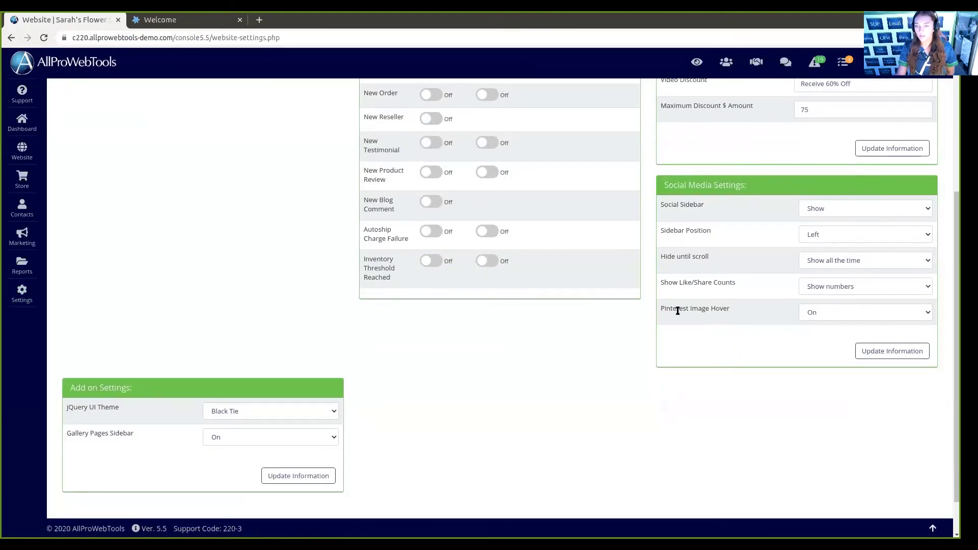
pyautogui.click(819, 313)
pyautogui.click(819, 336)
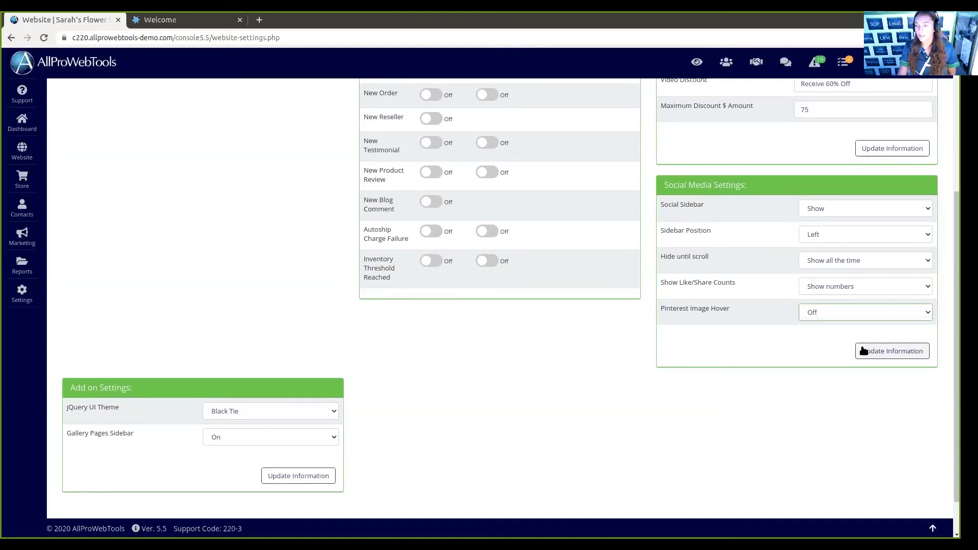
pyautogui.click(863, 351)
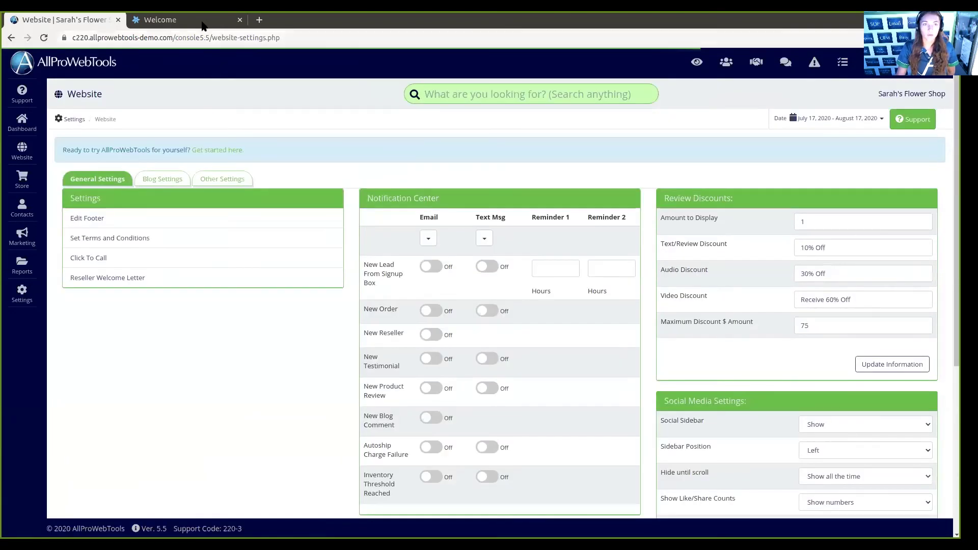
pyautogui.click(159, 22)
# Reload the live shop and scroll down to the Featured Products section.
pyautogui.click(44, 38)
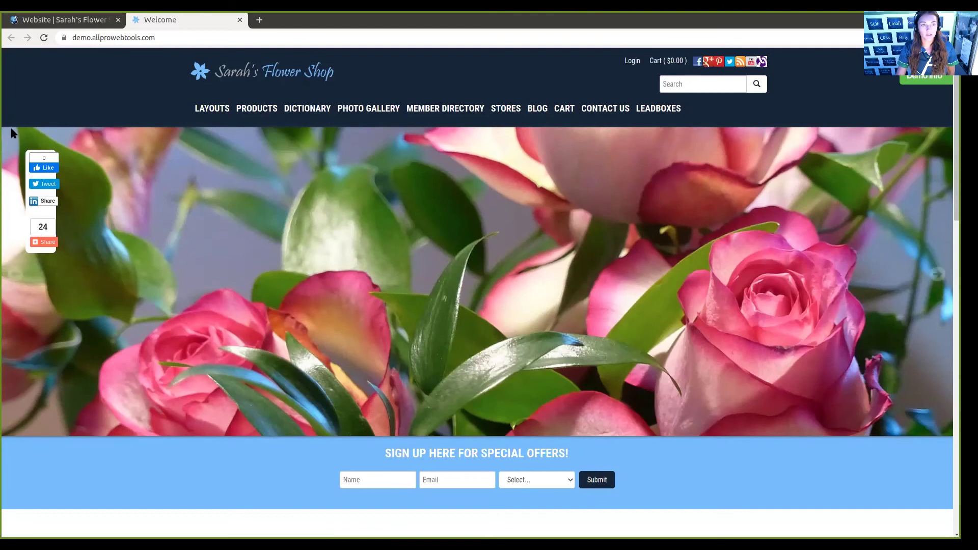
pyautogui.scroll(-3, 297, 277)
pyautogui.scroll(-8, 297, 277)
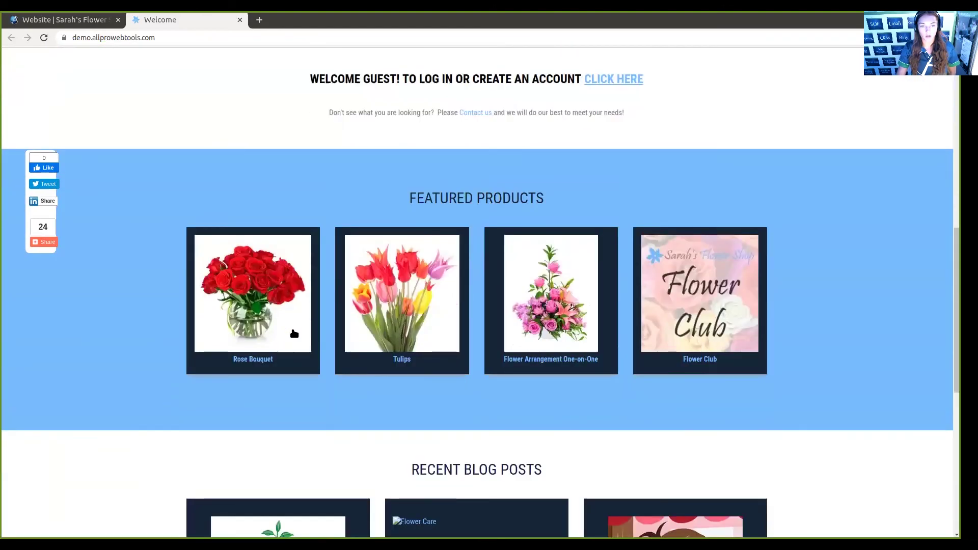